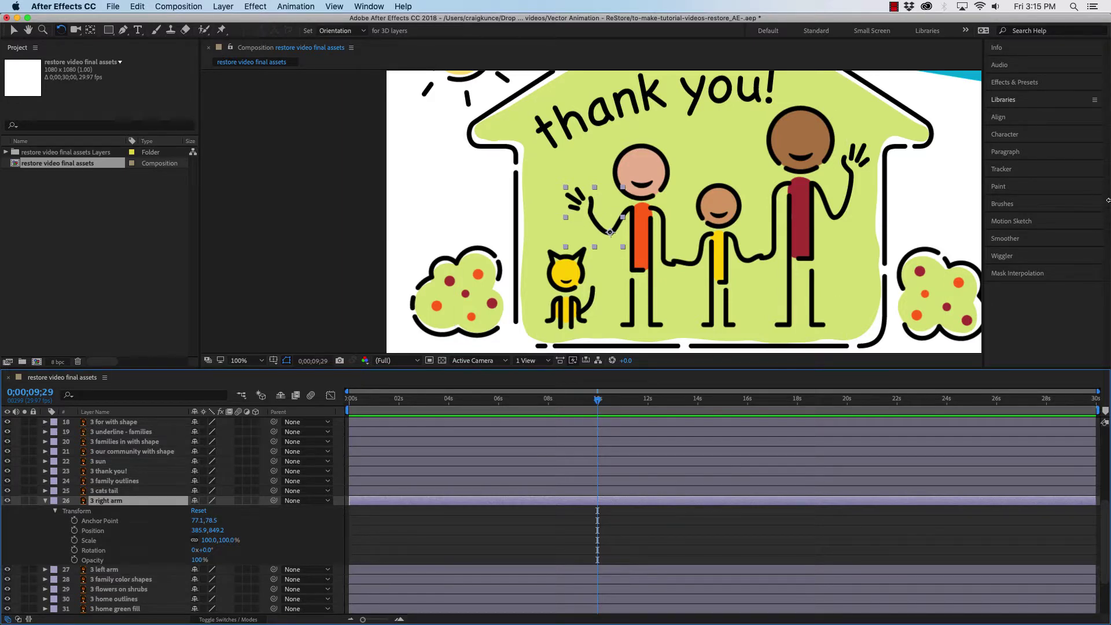
Narrow After Effects to the left half and bring forward the 'restore donations build homes.mp4' preview.
drag(1108, 200, 539, 197)
click(798, 371)
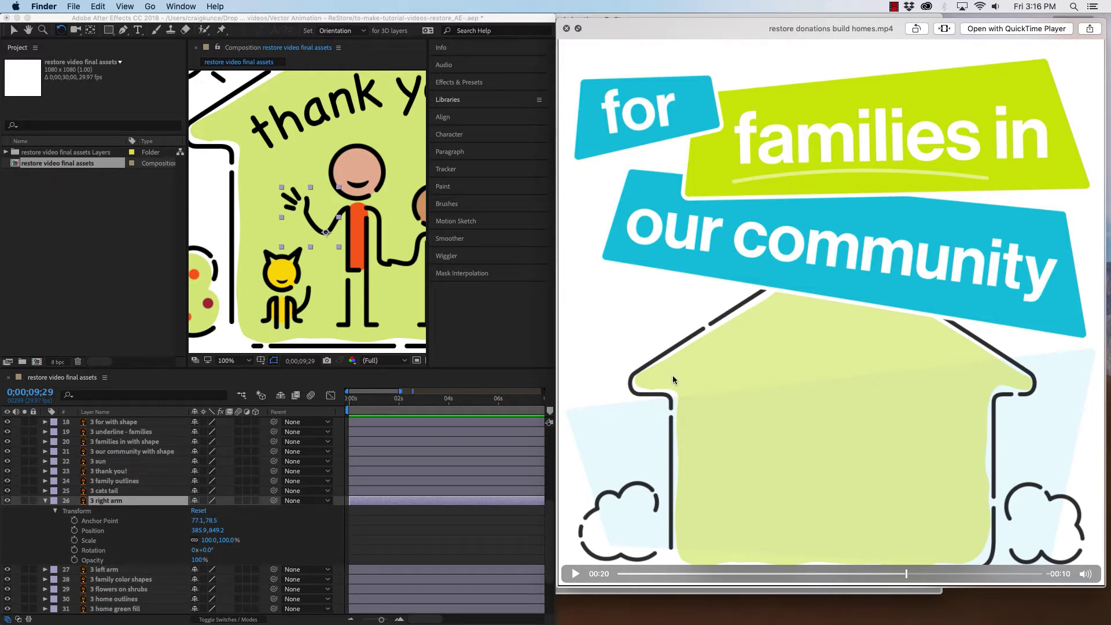
Replay 'restore donations build homes.mp4' from about 00:17 to the 'thank you!' ending, then close it.
key(space)
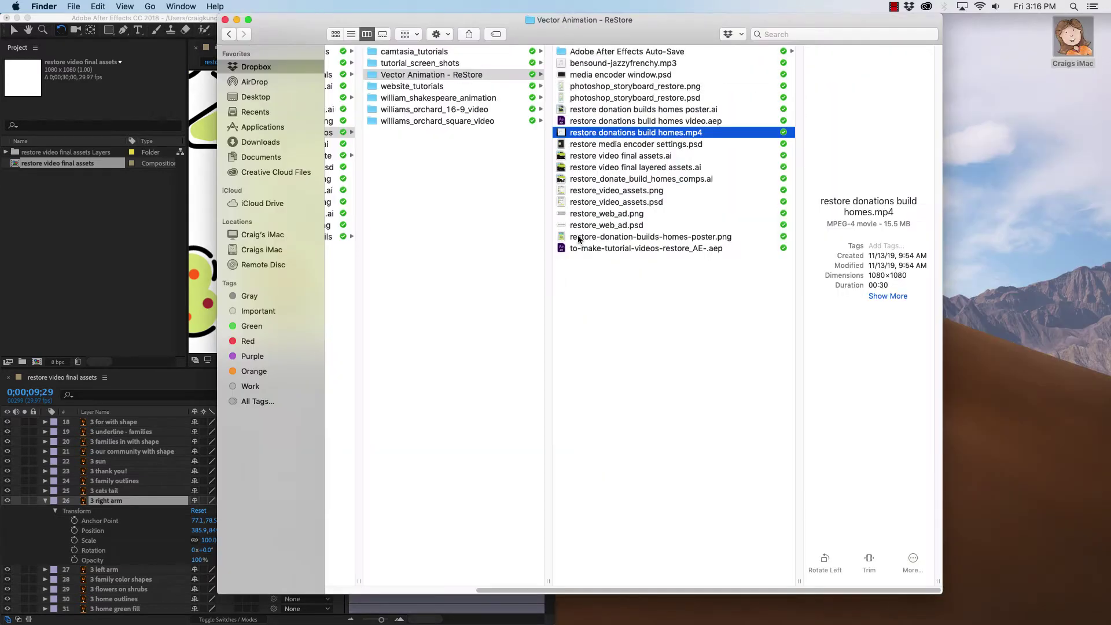
key(space)
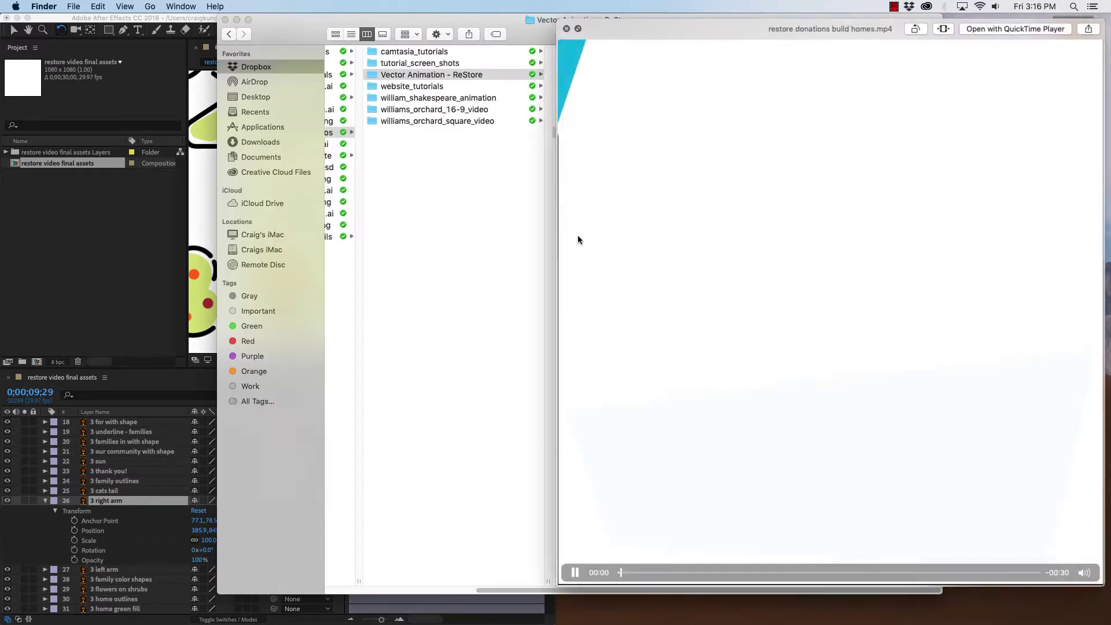
click(860, 573)
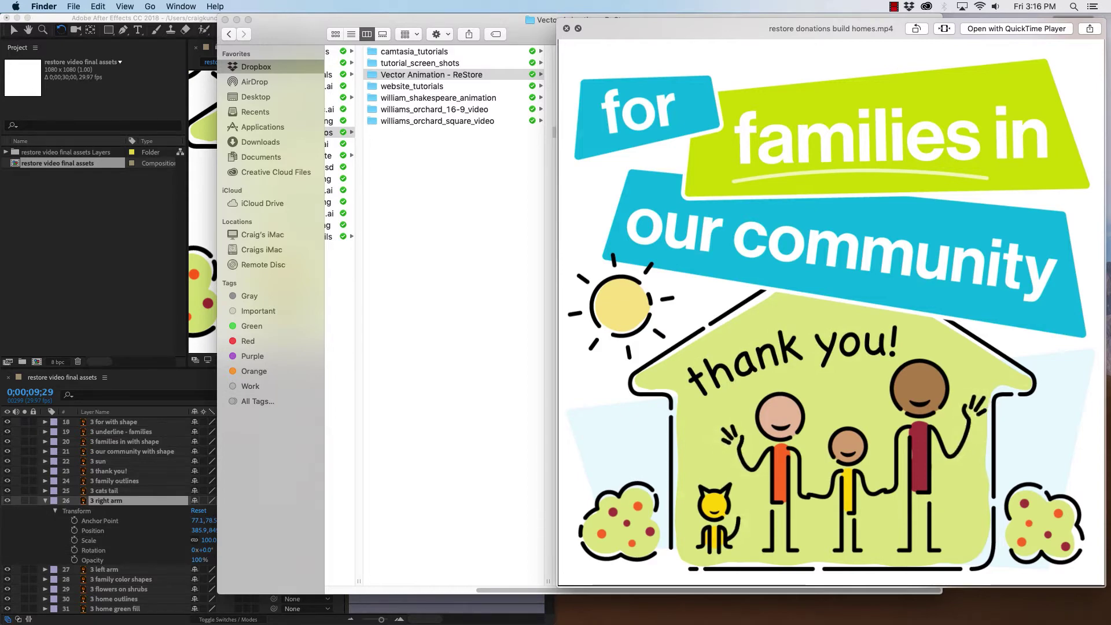
key(space)
Maximize After Effects over Finder and toggle the cats tail layer's visibility off and back on.
click(211, 302)
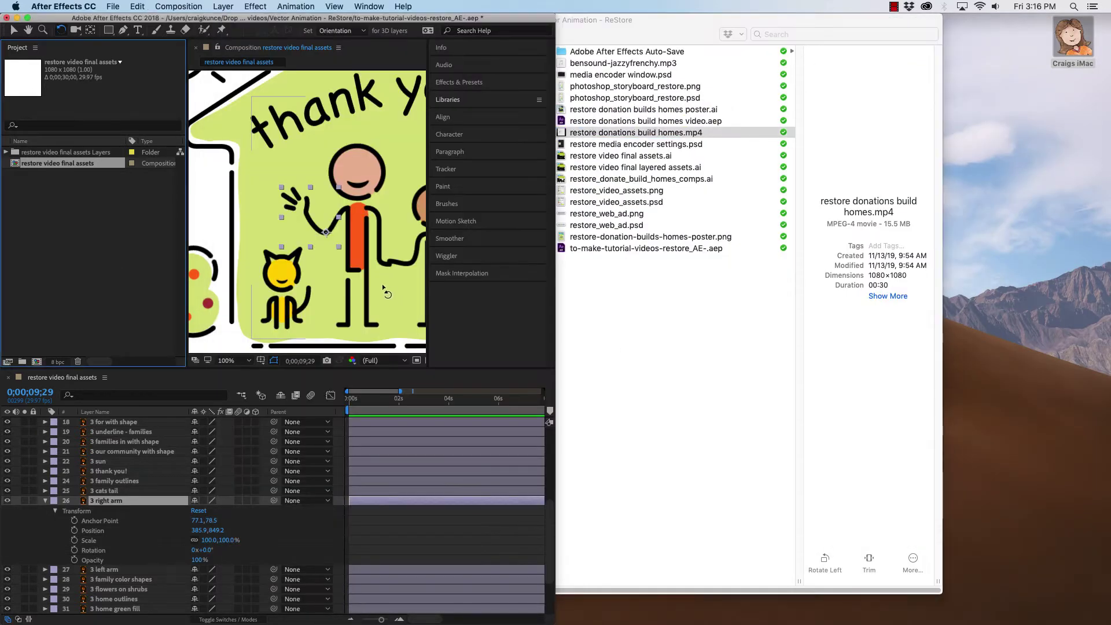
double_click(554, 152)
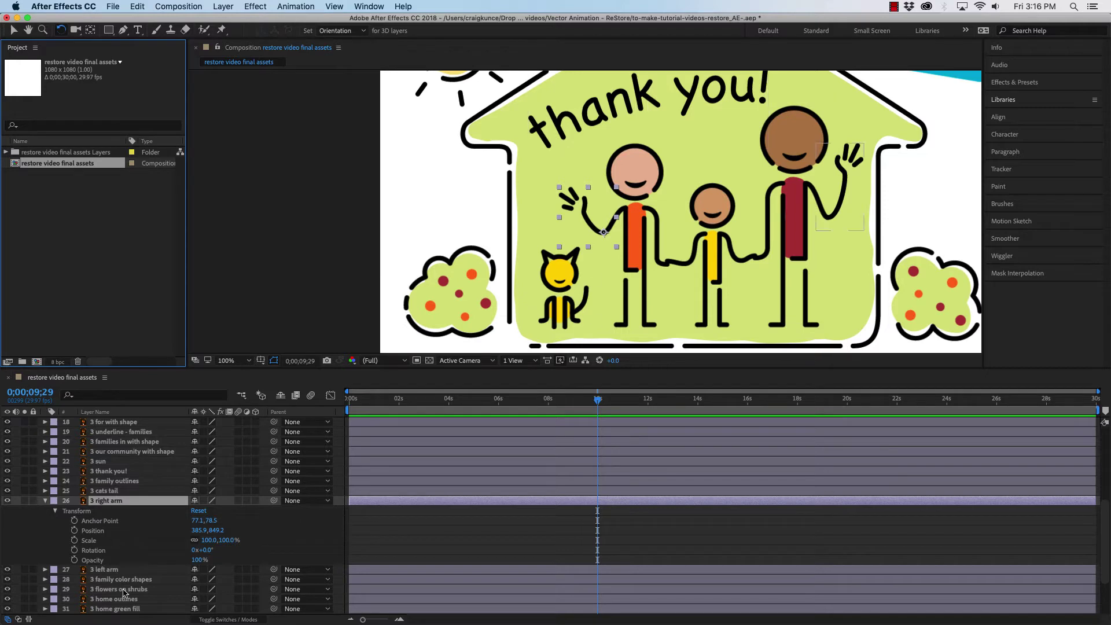
scroll(153, 561, down, 1)
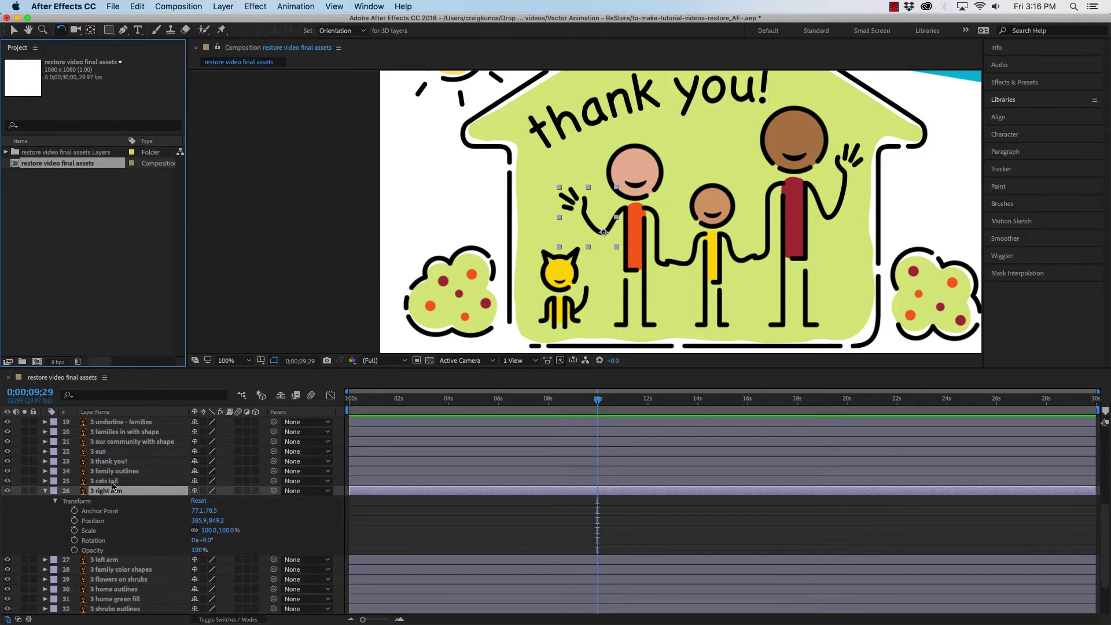
click(7, 481)
click(7, 481)
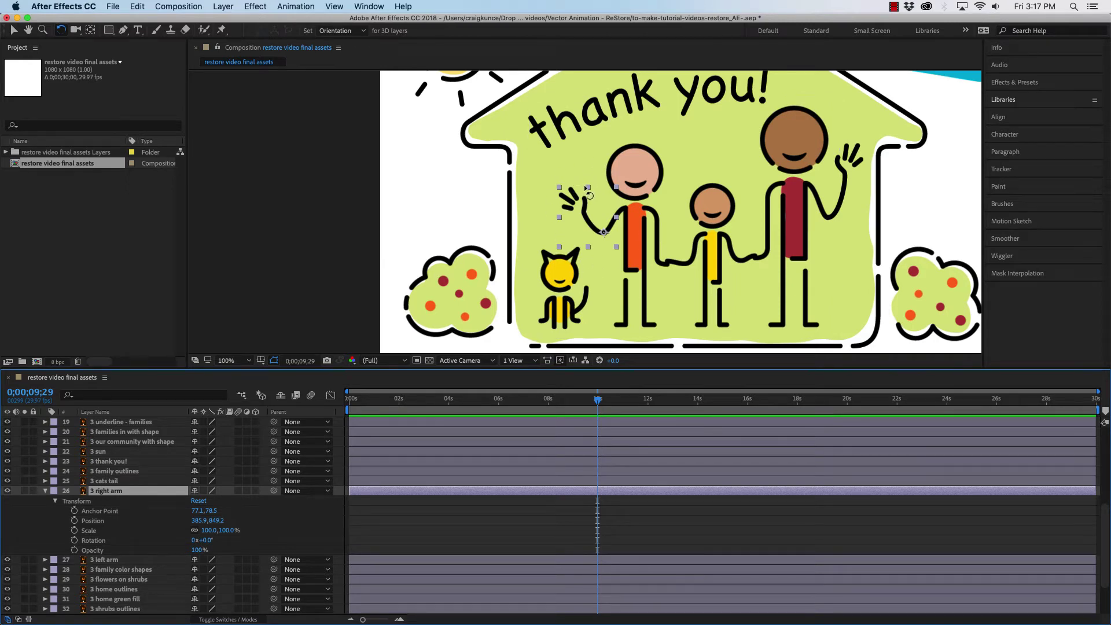
Drag the 3 right arm anchor point up-left with Pan Behind, then confirm View Options unchanged.
click(90, 29)
drag(606, 234, 588, 218)
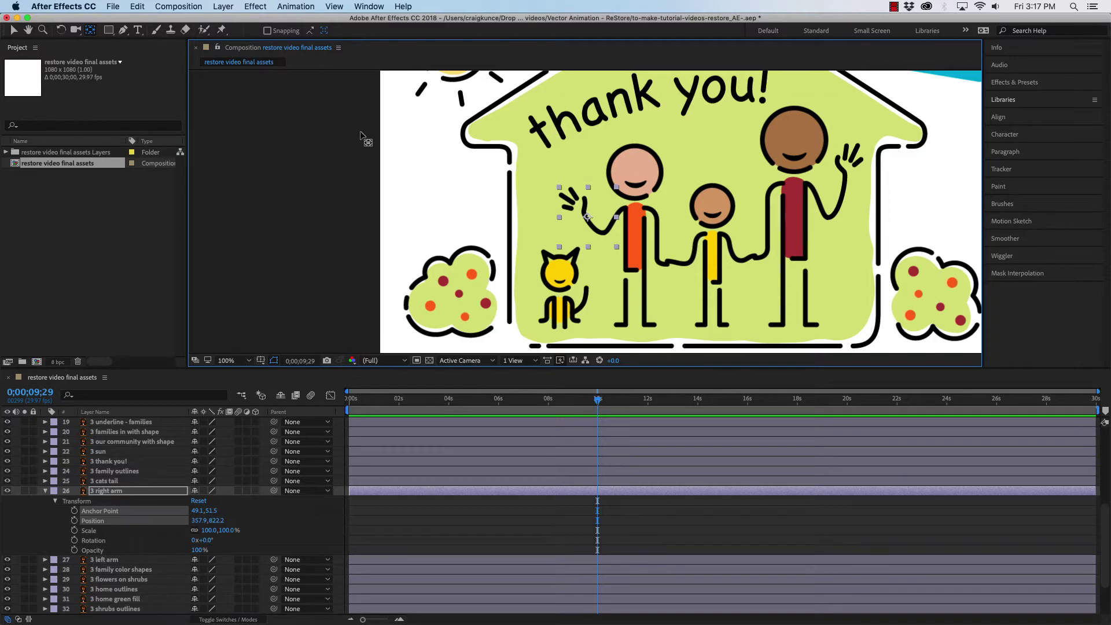
click(334, 7)
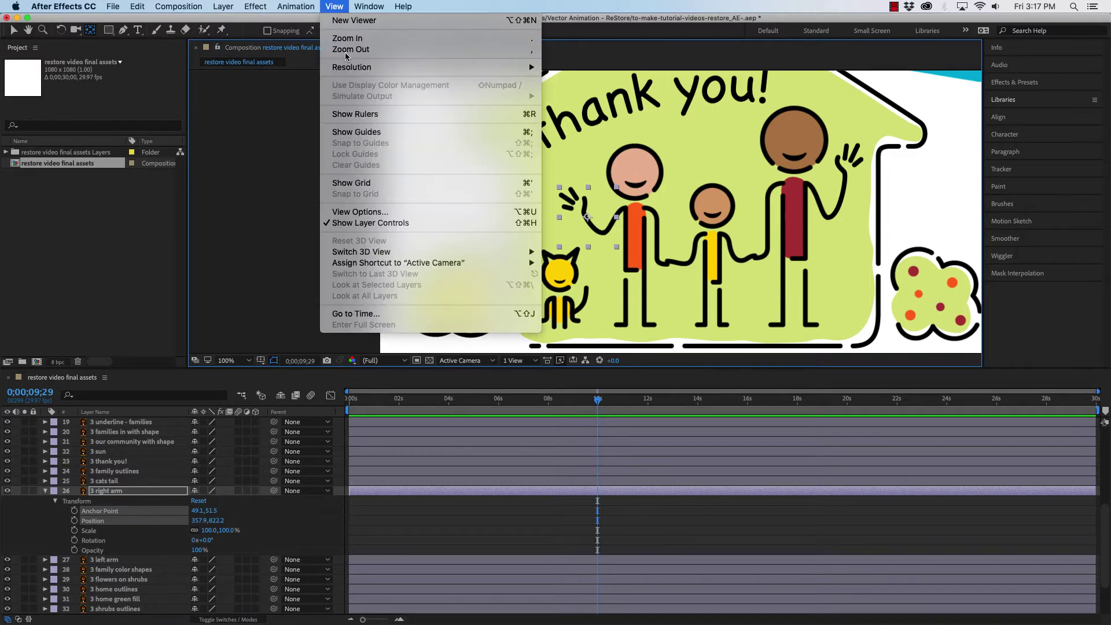
click(371, 214)
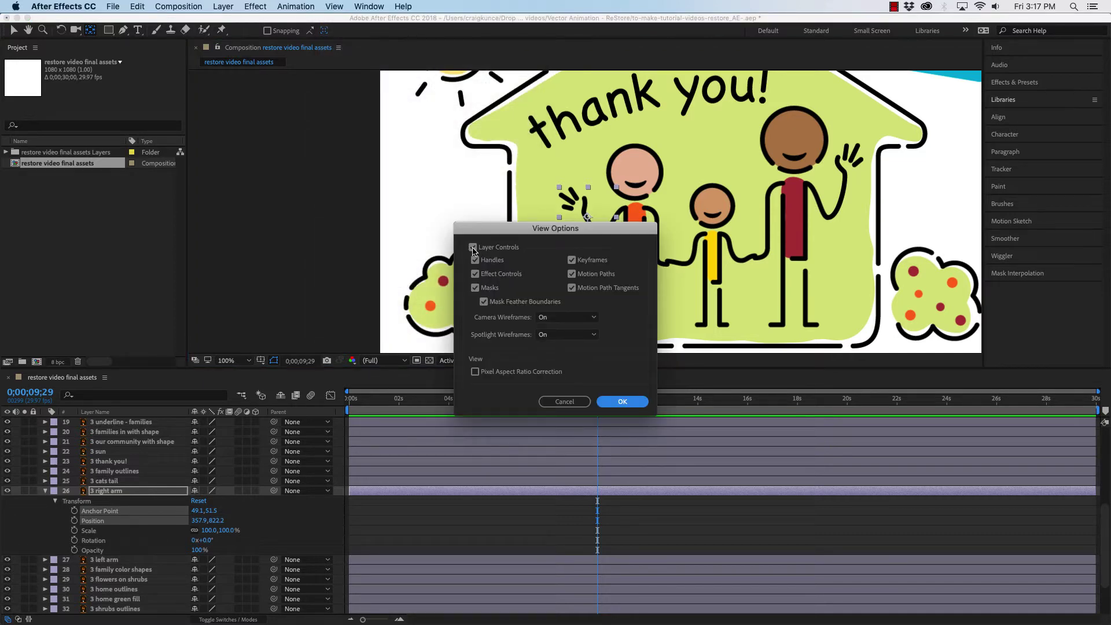
click(621, 402)
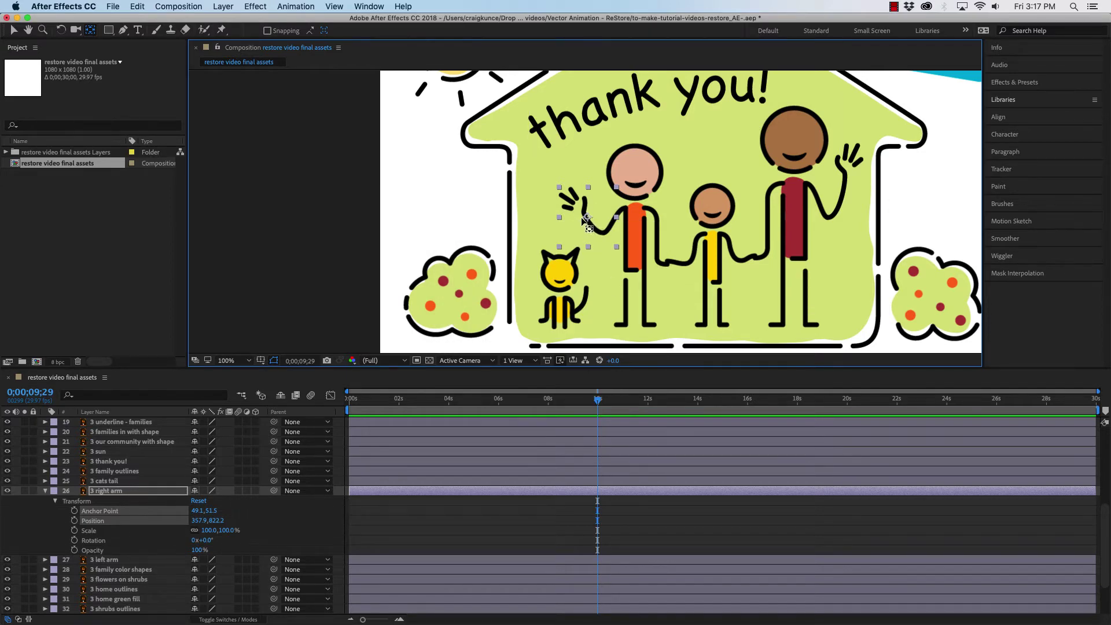
Test-rotate the arm and undo, then move its anchor onto the elbow at 78.6,78.5.
scroll(585, 221, up, 1)
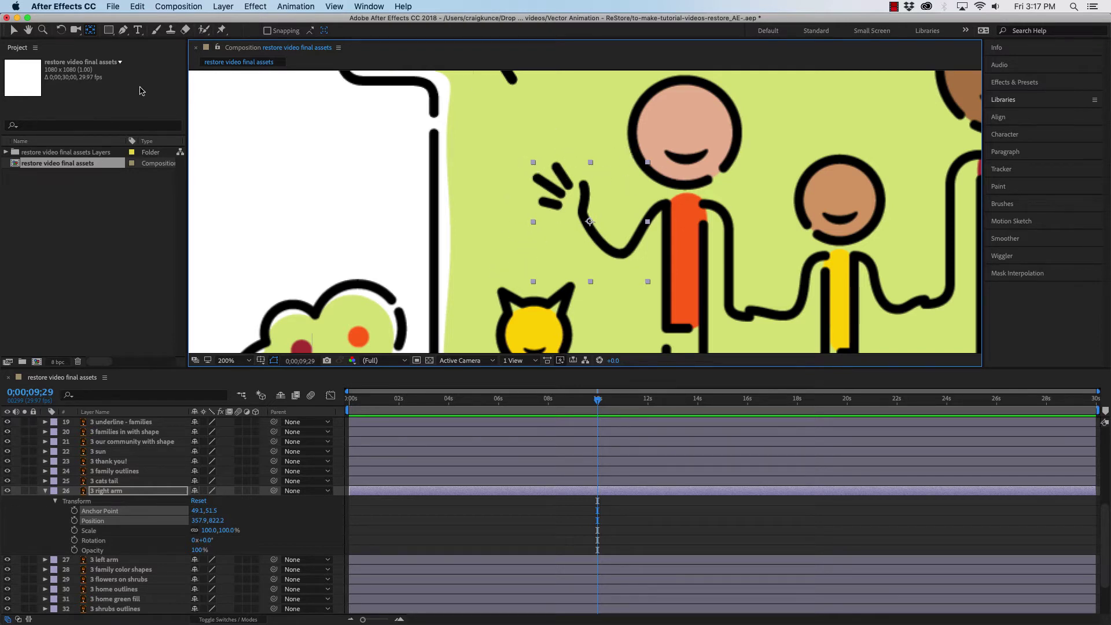
click(61, 31)
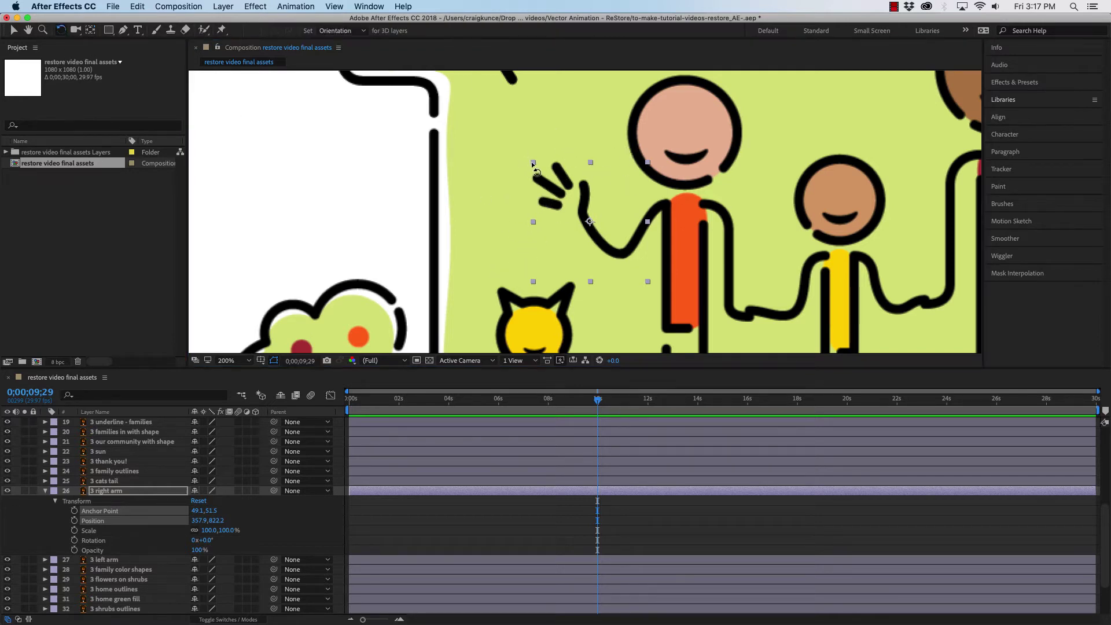
drag(537, 170, 569, 168)
key(super+z)
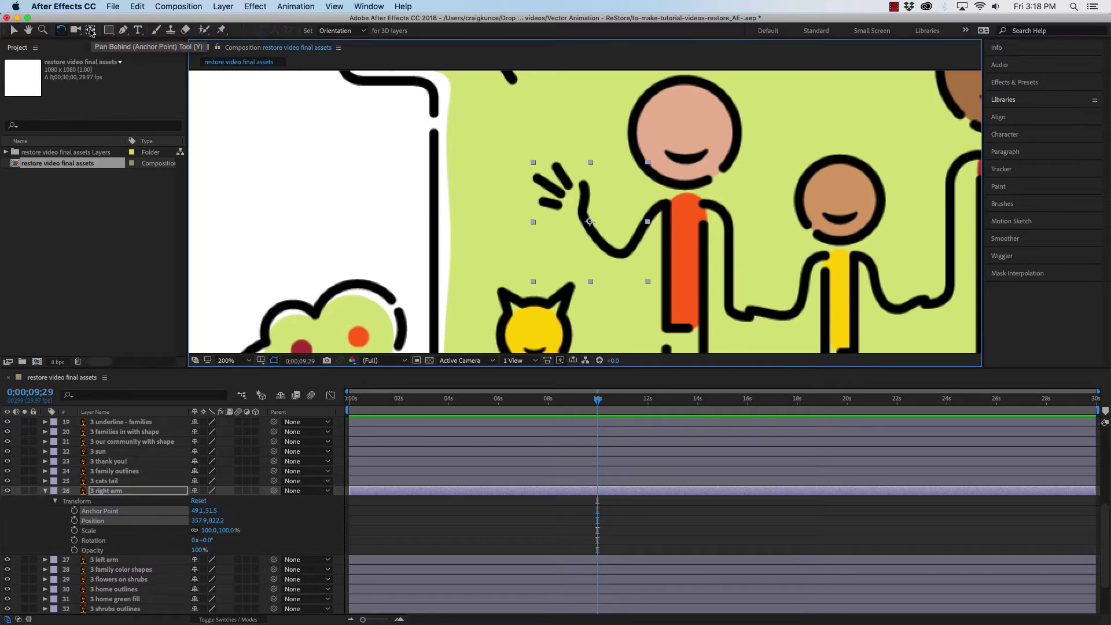
click(91, 30)
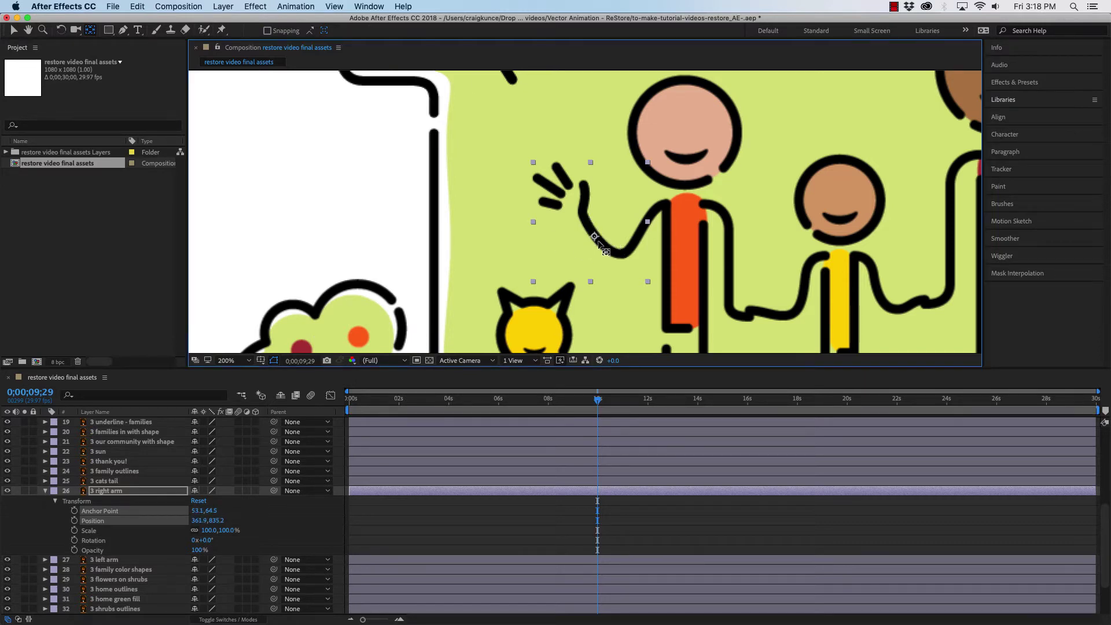
drag(595, 240, 624, 254)
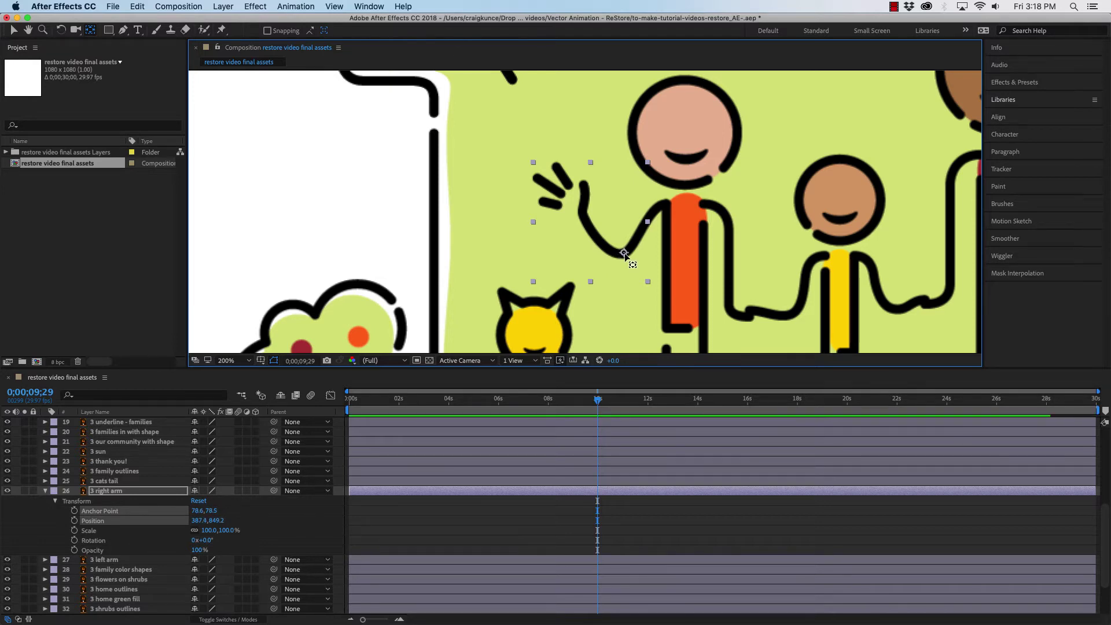
click(61, 31)
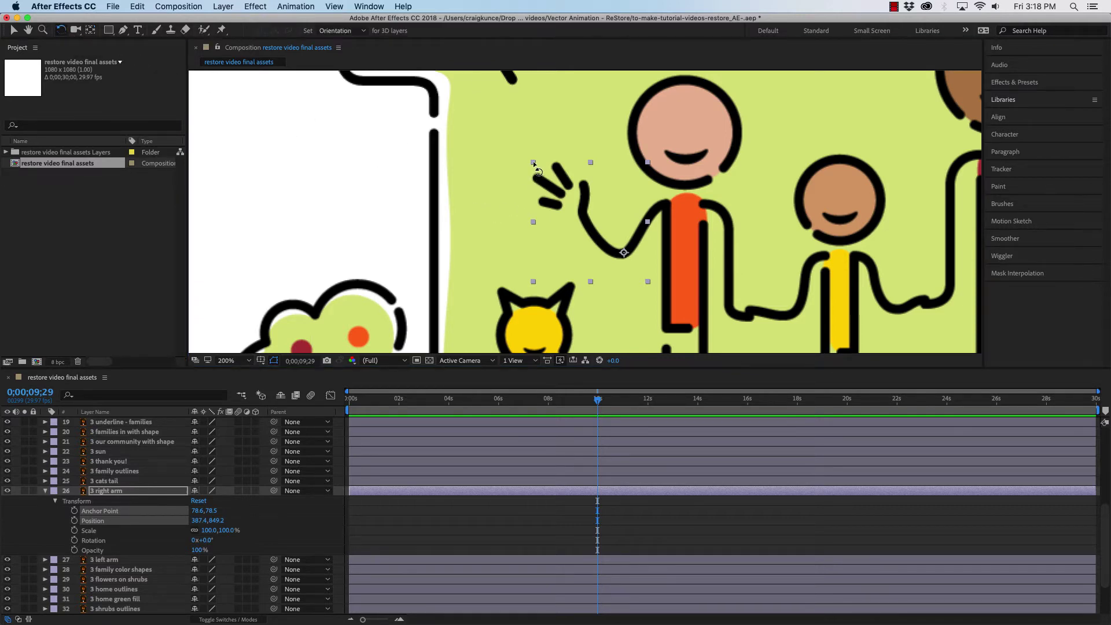
mouse_move(532, 168)
mouse_down()
mouse_move(524, 243)
mouse_move(574, 131)
mouse_move(553, 141)
mouse_move(542, 182)
mouse_up()
key(super+z)
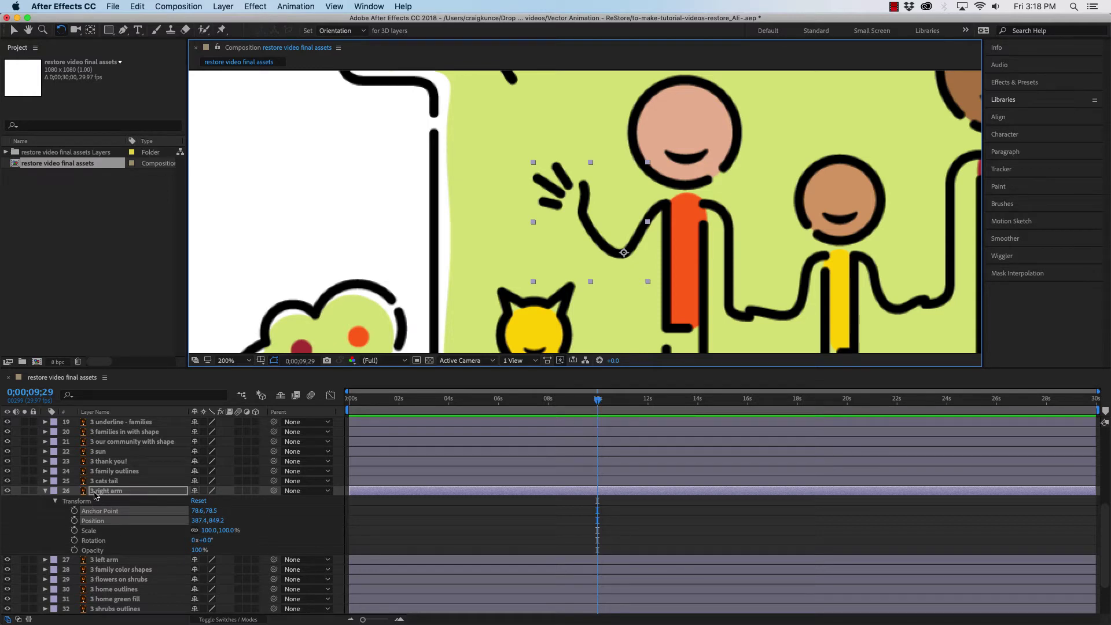
Start keyframing the 3 right arm's Rotation and move the current time to 0;00;10;10.
click(7, 490)
click(7, 490)
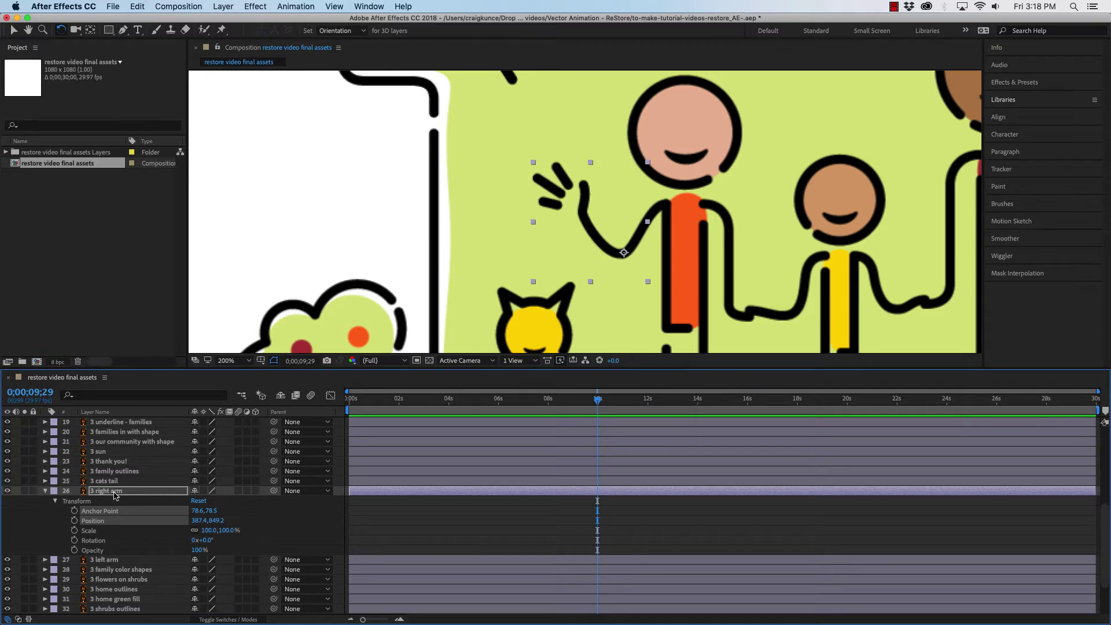
click(123, 542)
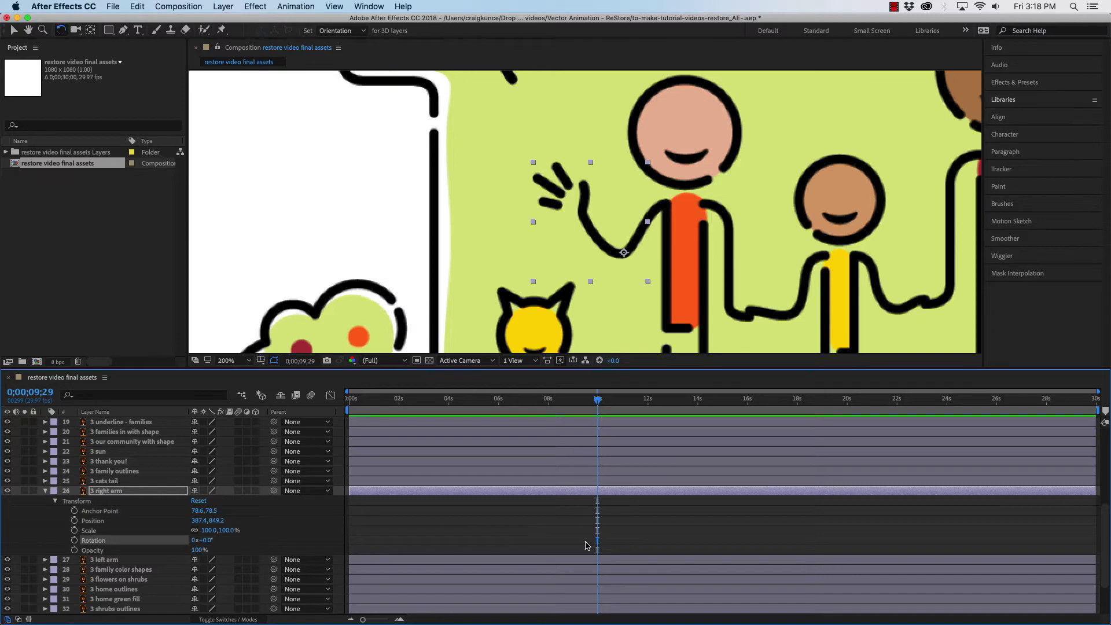
click(74, 542)
drag(597, 403, 606, 400)
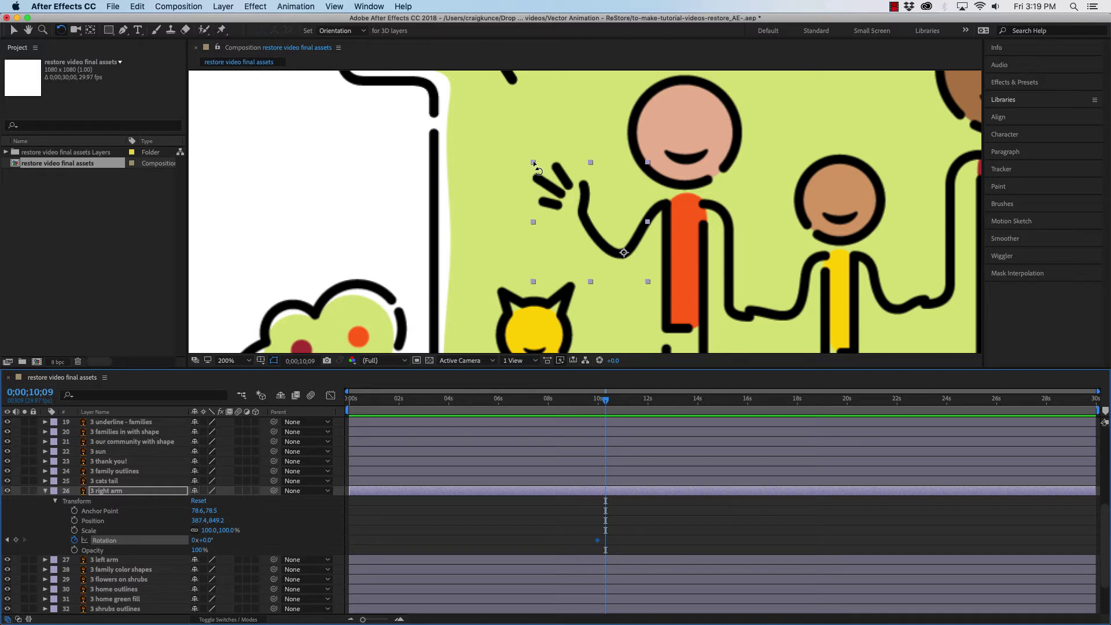
Add four alternating Rotation keyframes a few frames apart, from 16.7° and ending at -4.9°.
drag(537, 169, 573, 137)
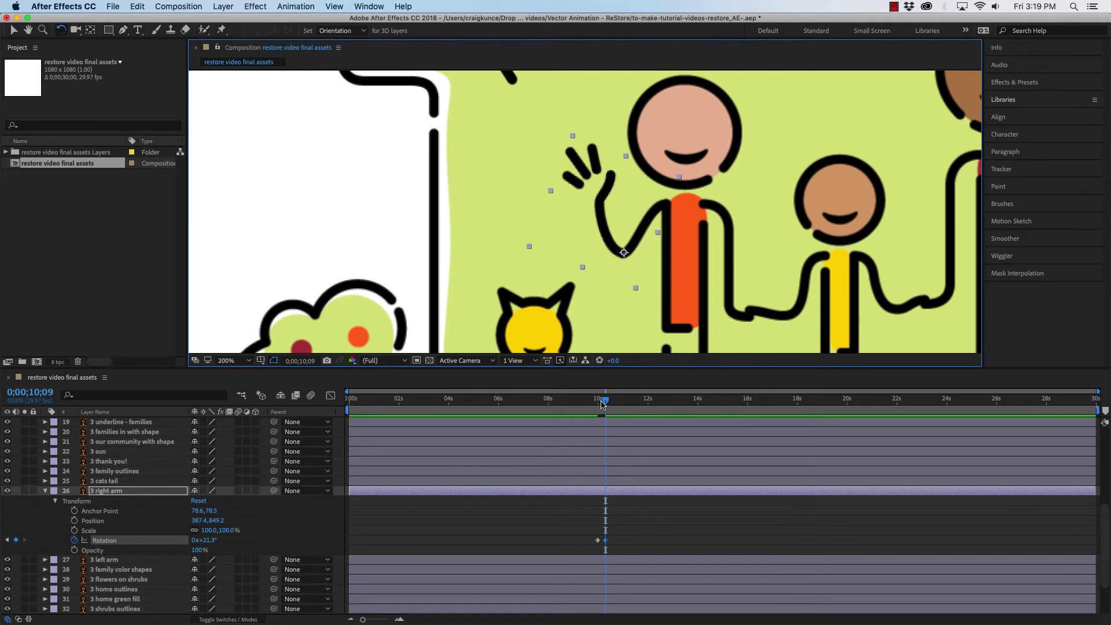
drag(606, 403, 617, 401)
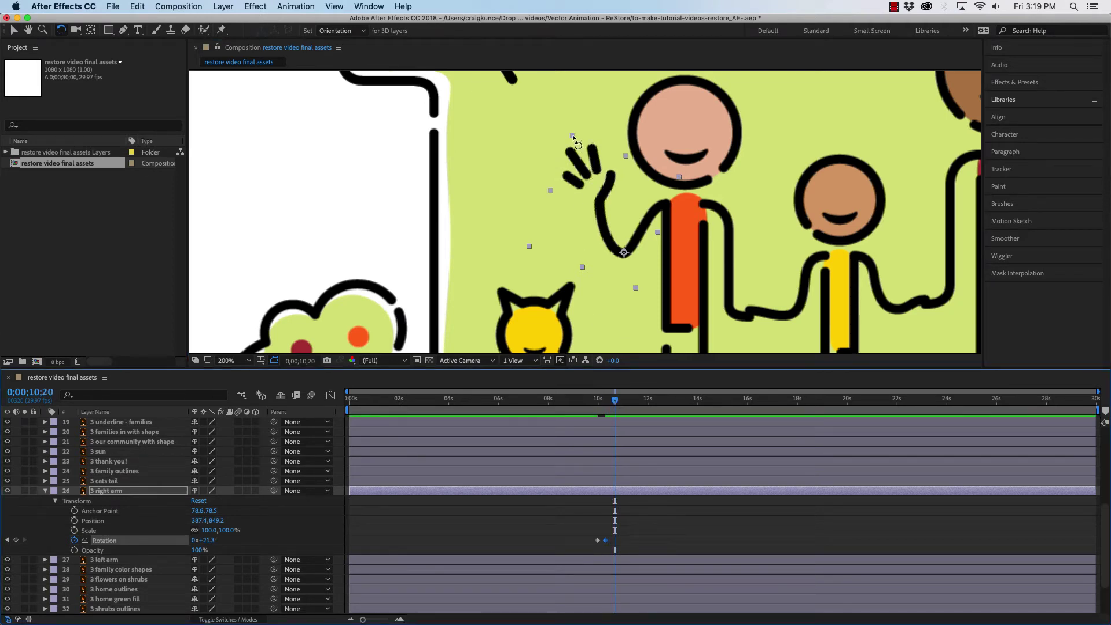
drag(574, 140, 538, 202)
drag(617, 400, 625, 403)
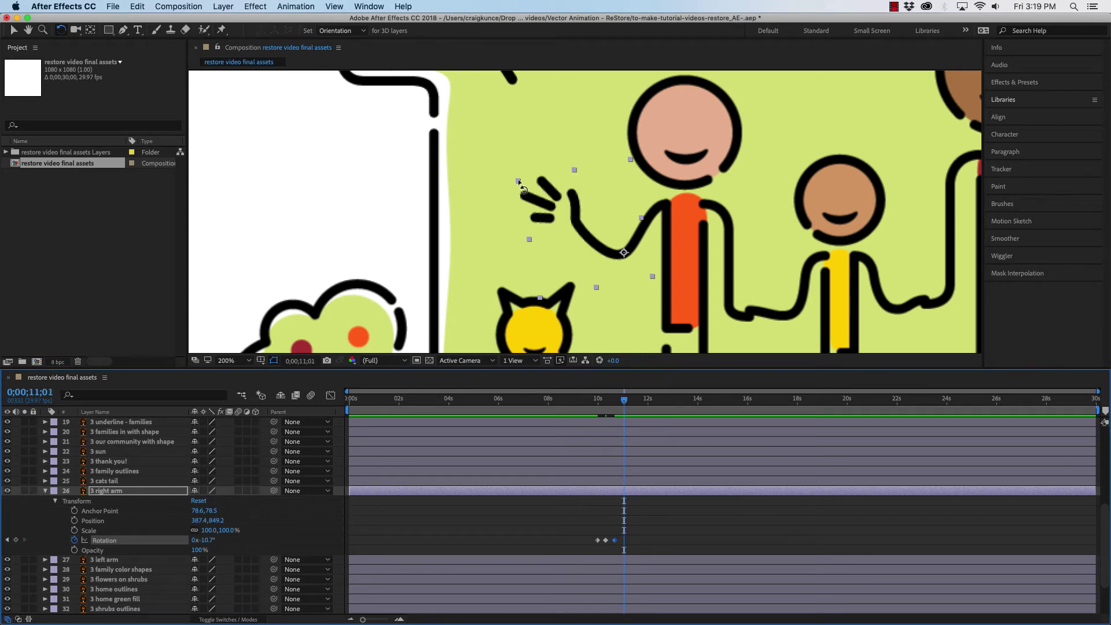
drag(522, 184, 613, 155)
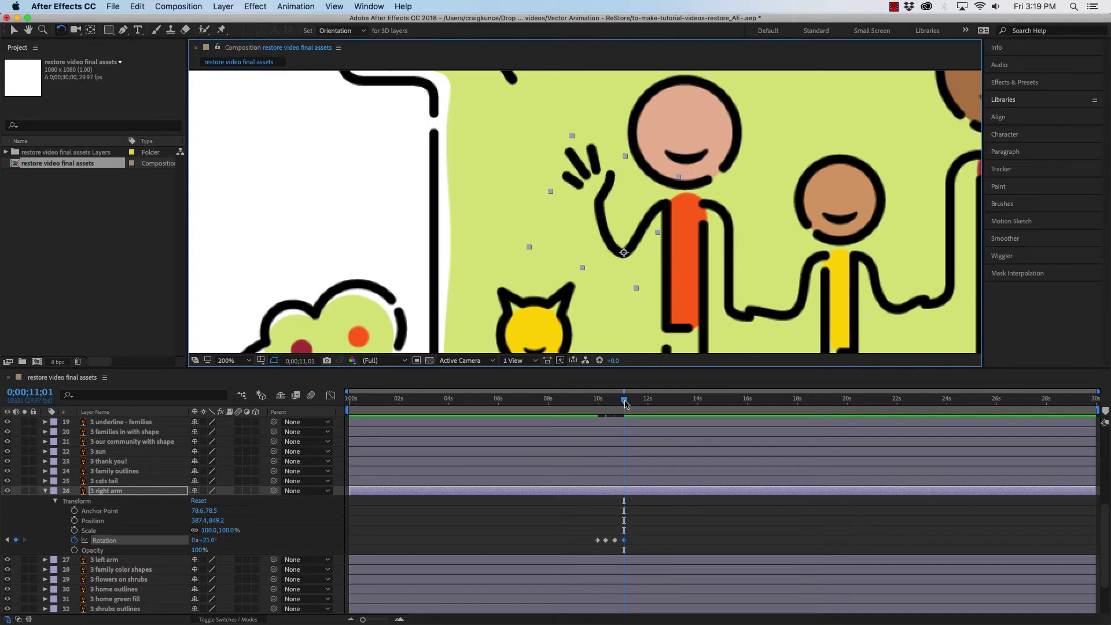
mouse_move(625, 403)
mouse_down()
mouse_move(596, 403)
mouse_move(634, 399)
mouse_up()
drag(574, 139, 534, 177)
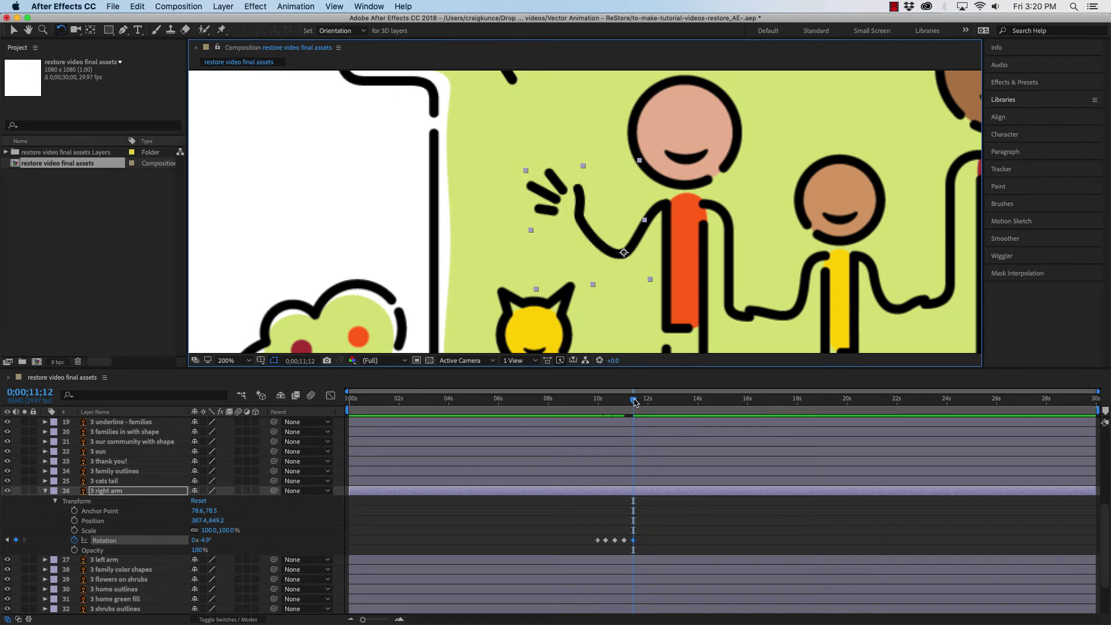
mouse_move(633, 399)
mouse_down()
mouse_move(596, 403)
mouse_move(636, 403)
mouse_up()
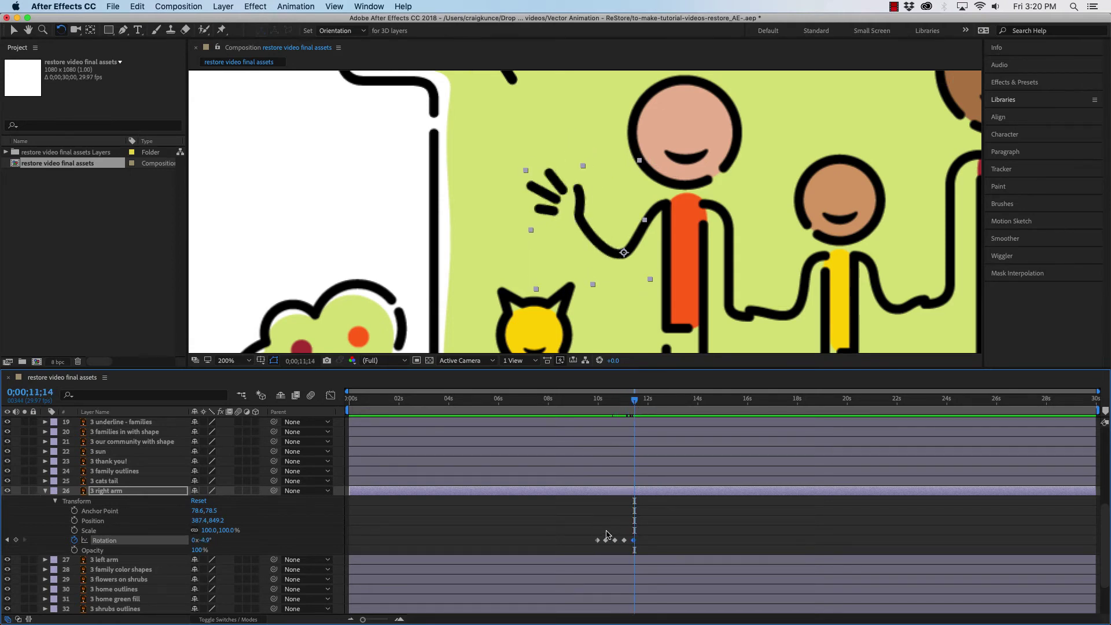
Copy the four wave keyframes and paste them twice further along, extending the wave to about 14.5 s.
drag(604, 525, 637, 549)
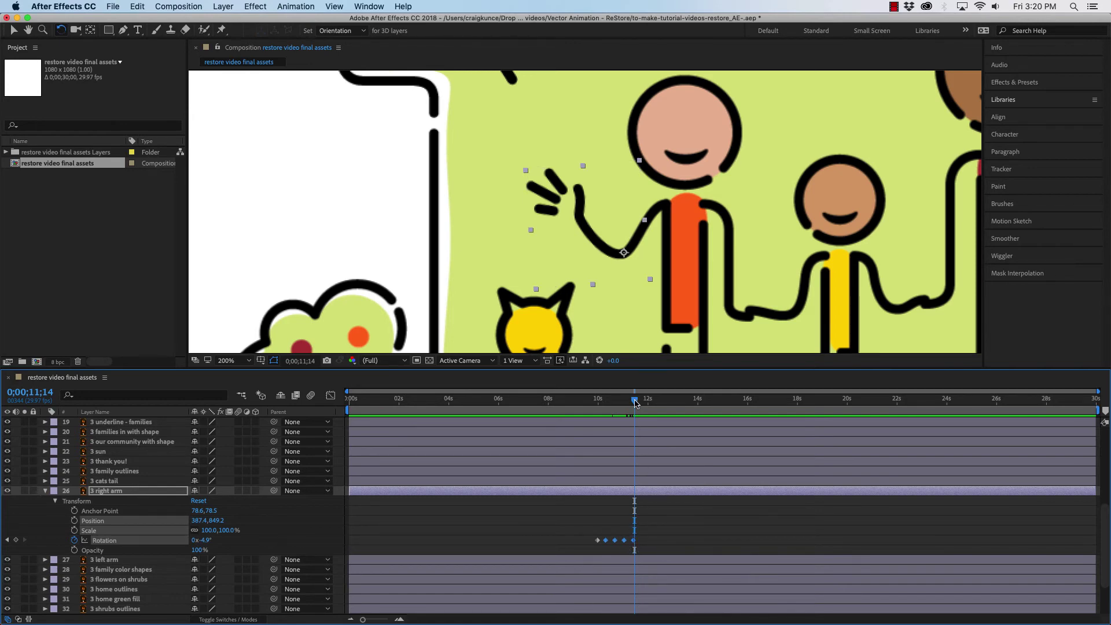
drag(634, 404, 643, 404)
key(super+v)
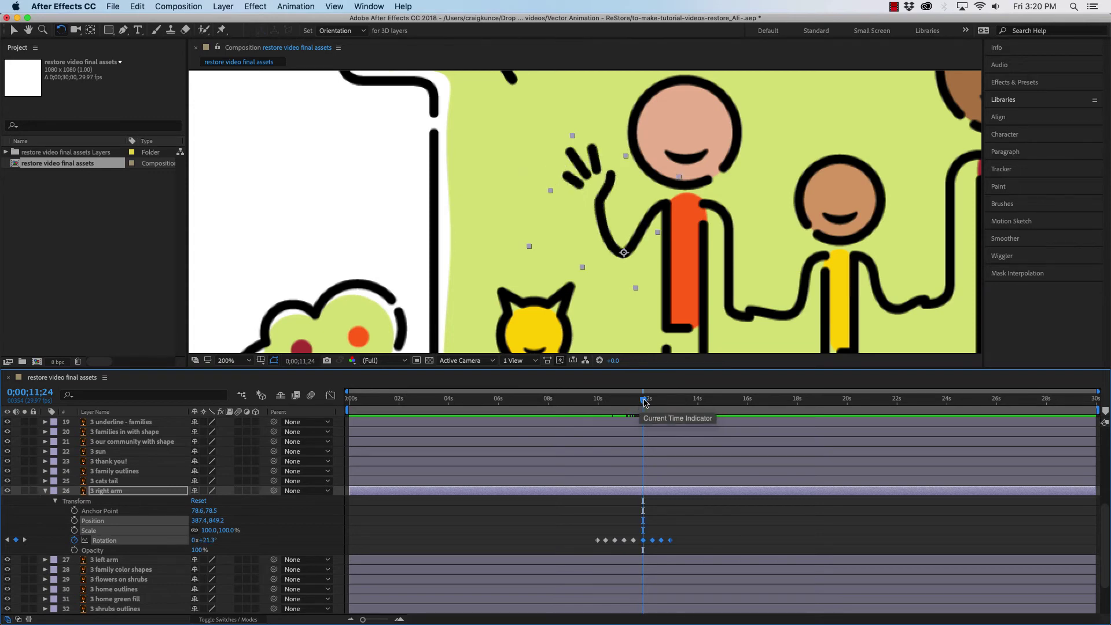
drag(644, 403, 682, 405)
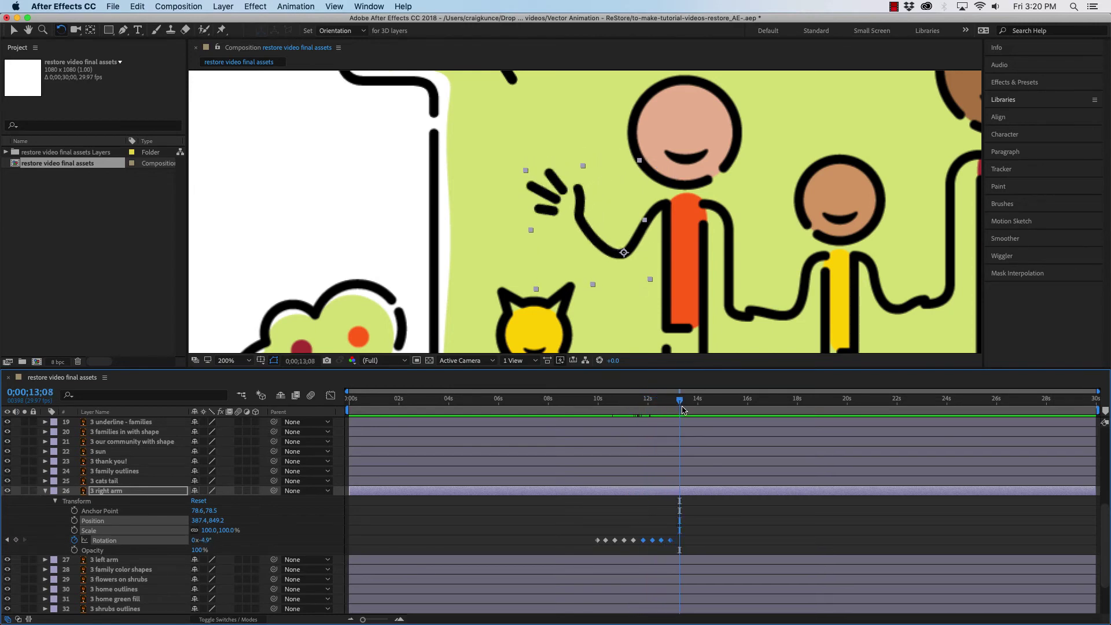
key(super+v)
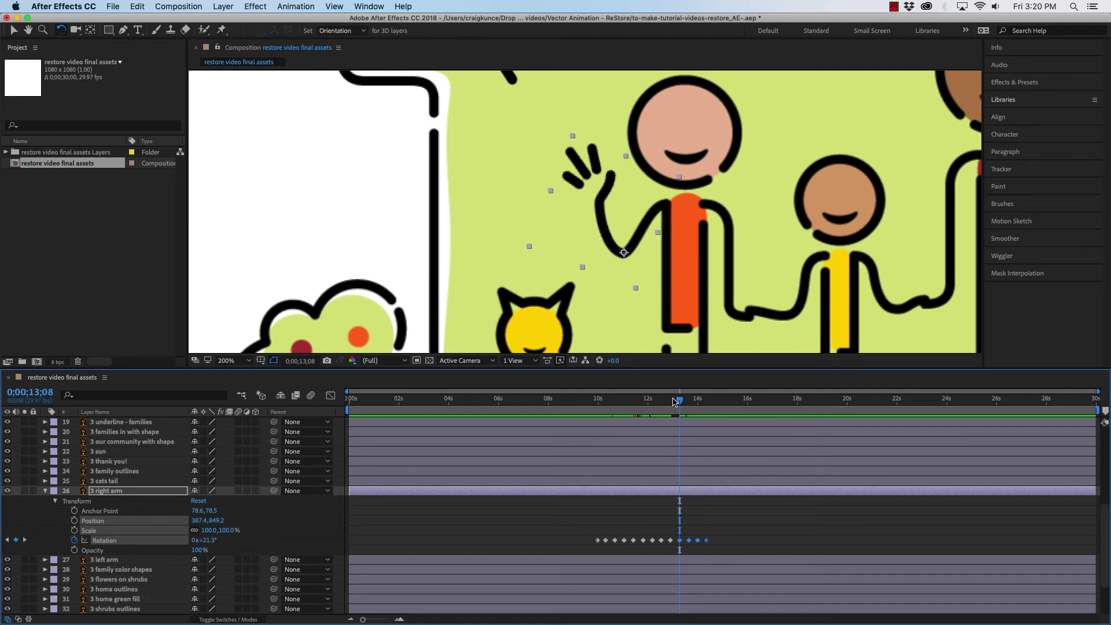
drag(669, 402, 597, 402)
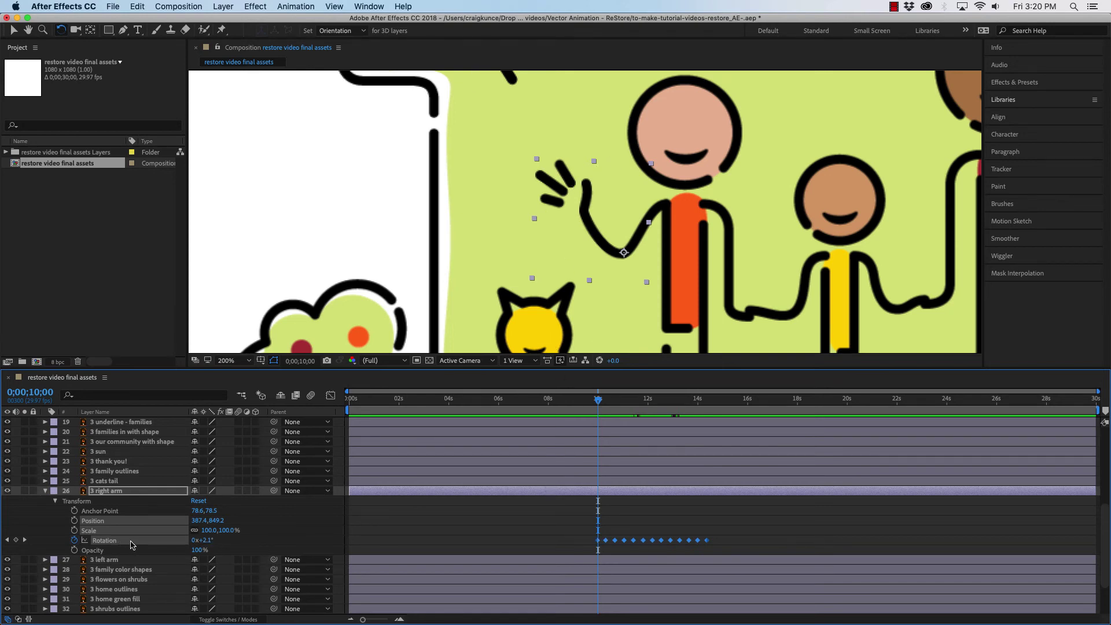
Apply Easy Ease to all the 3 right arm Rotation keyframes.
right_click(131, 545)
mouse_move(233, 618)
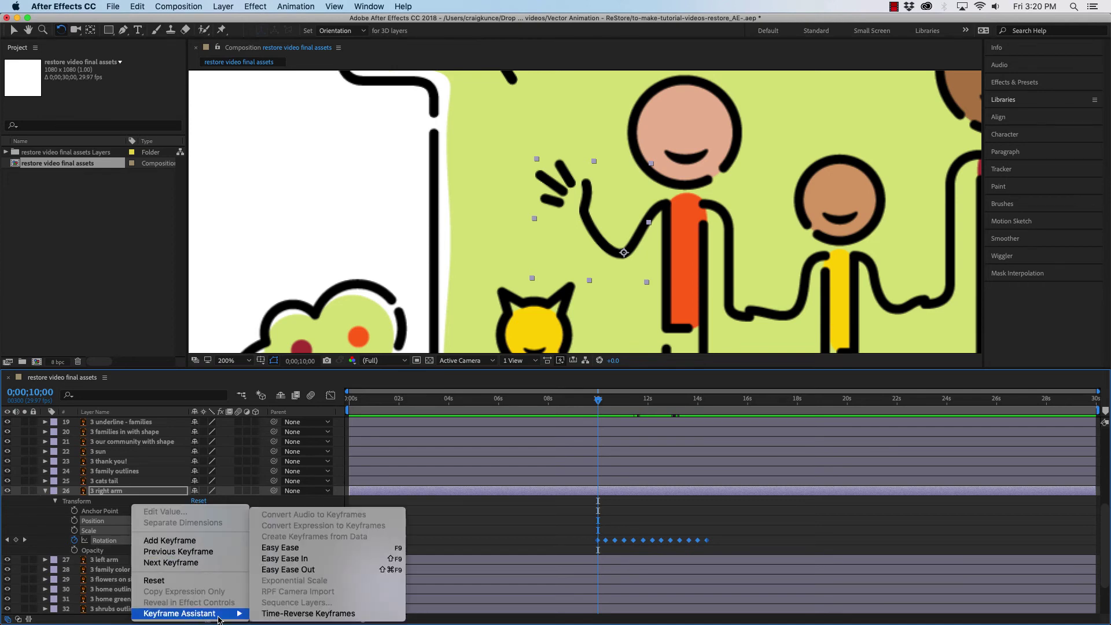
click(297, 548)
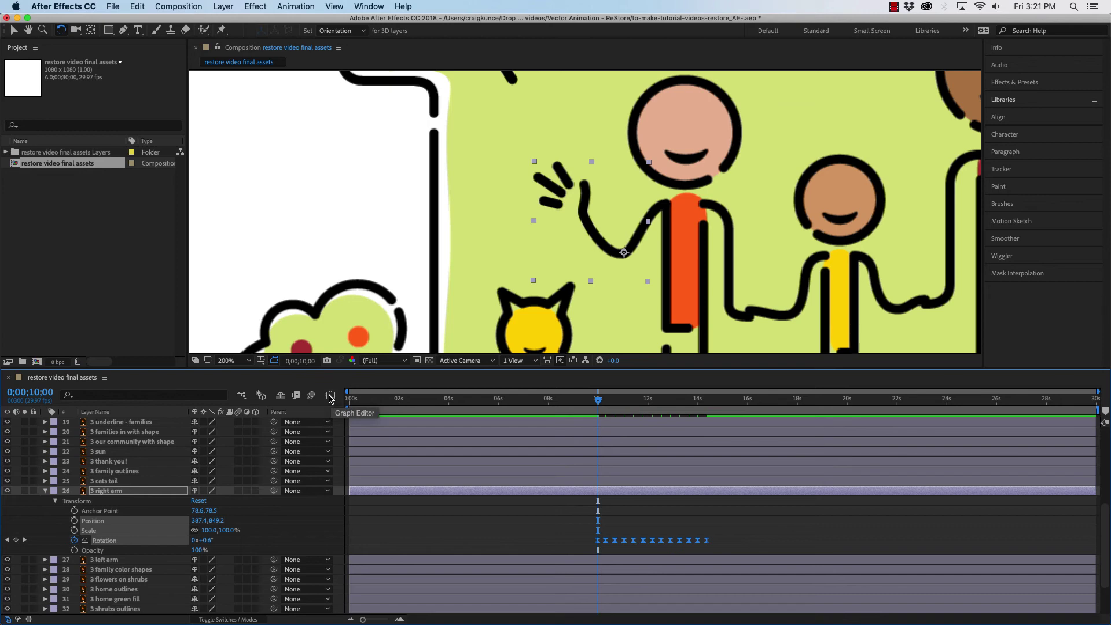
Inspect the eased rotation curve in the Graph Editor, then return to the zoomed-out keyframe timeline.
click(330, 396)
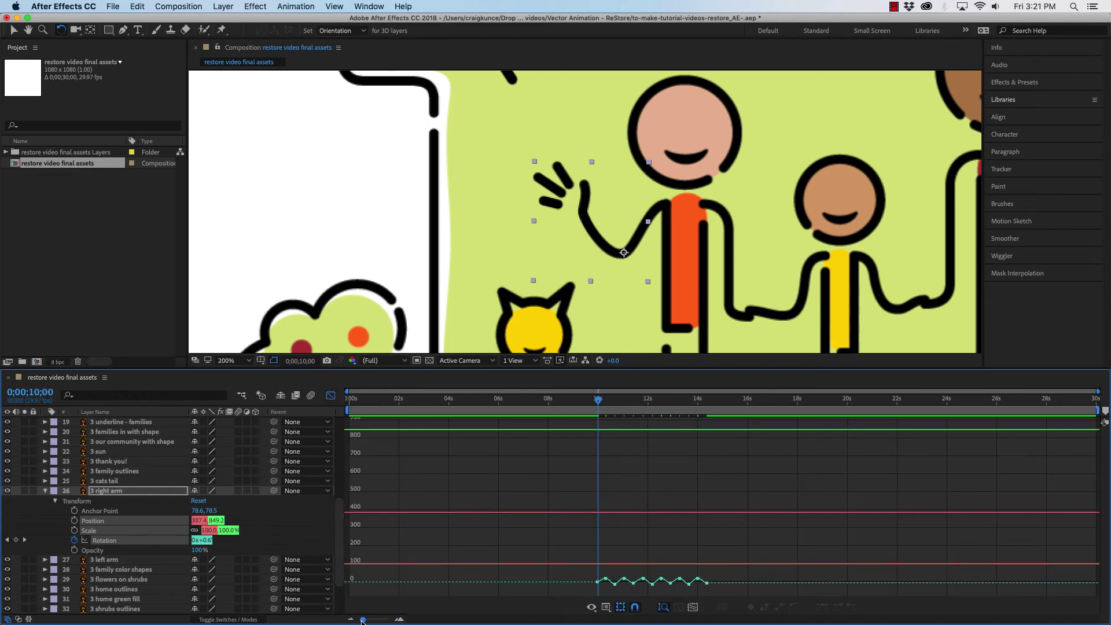
drag(363, 621, 381, 621)
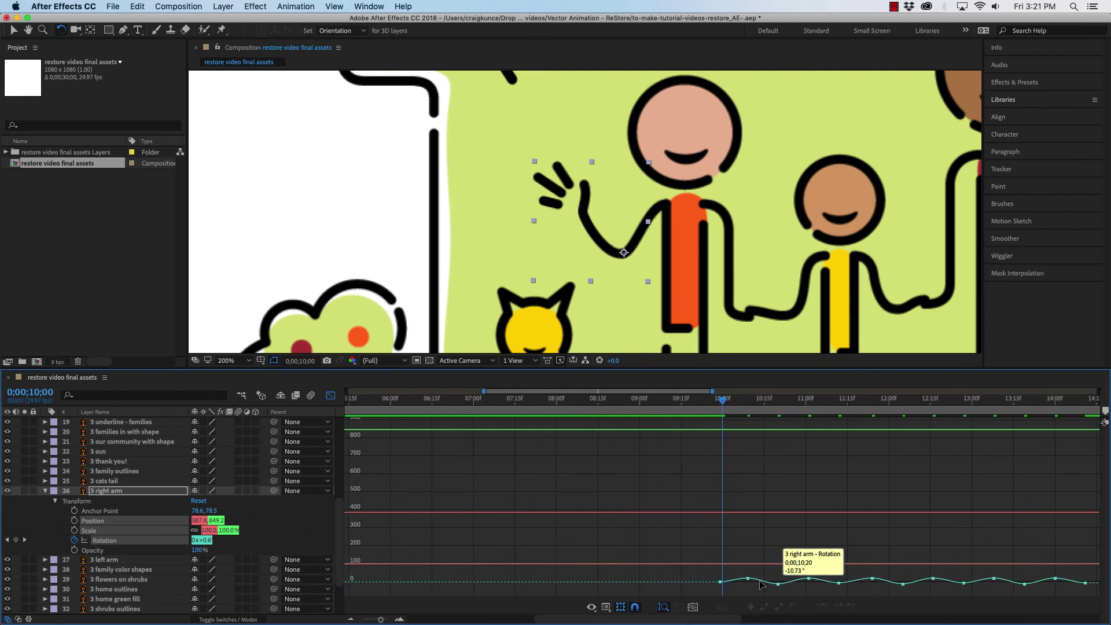
click(330, 395)
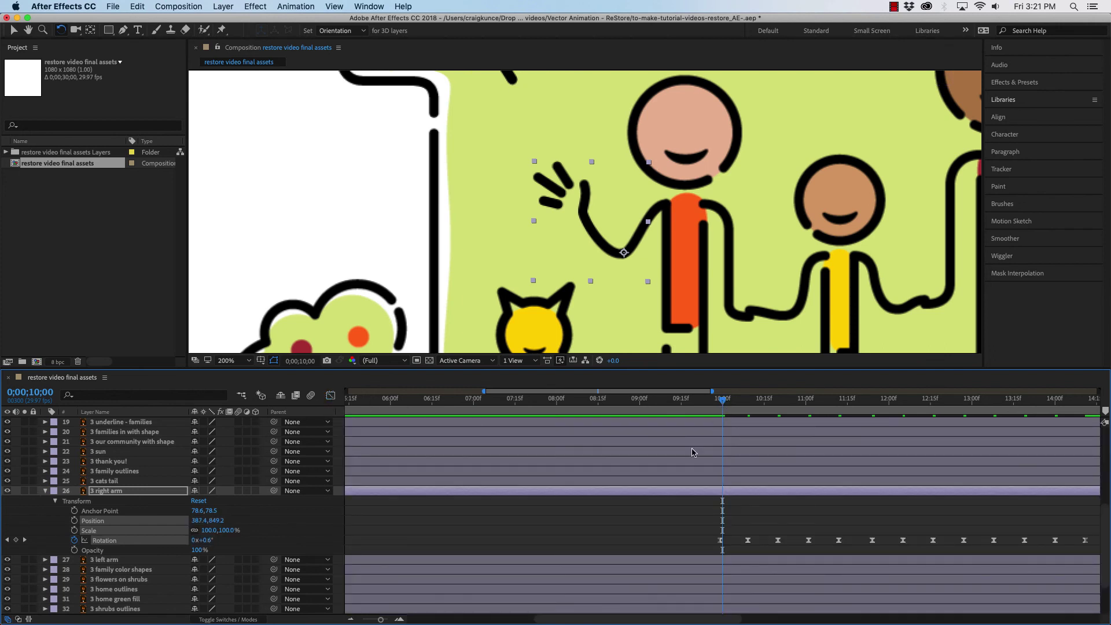
drag(380, 621, 371, 620)
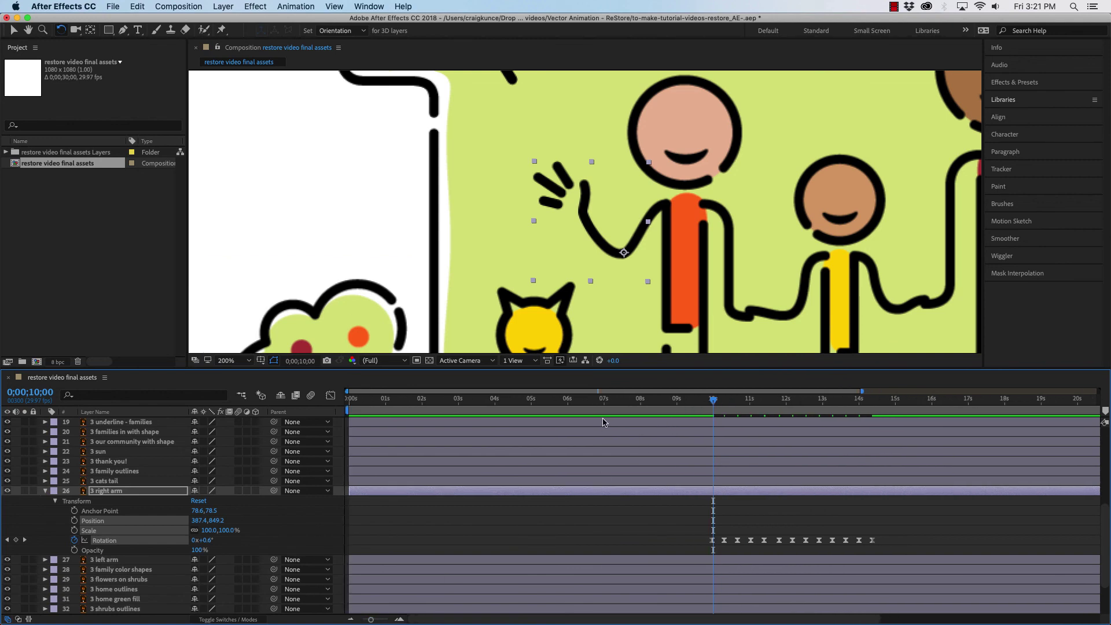
Preview the eased right-arm wave and stop playback.
key(space)
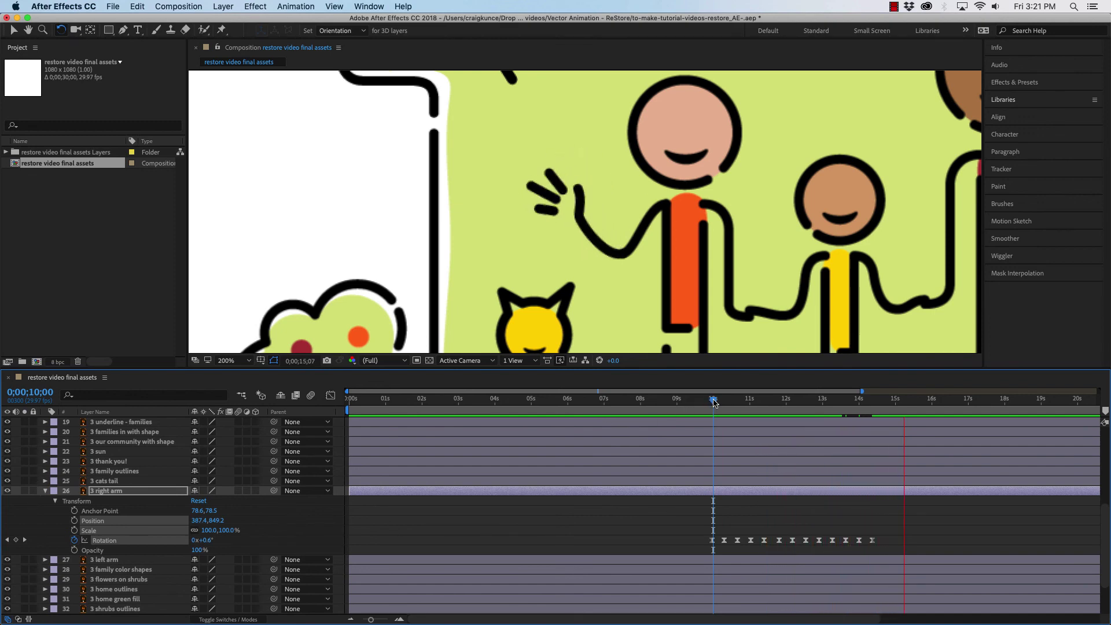
key(space)
key(space)
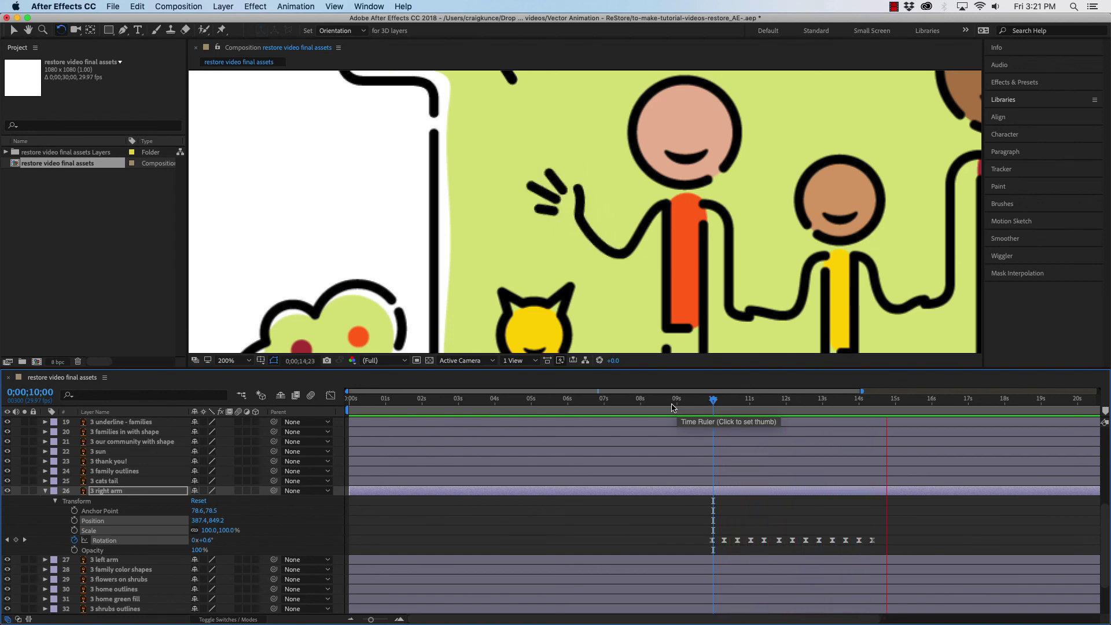
key(space)
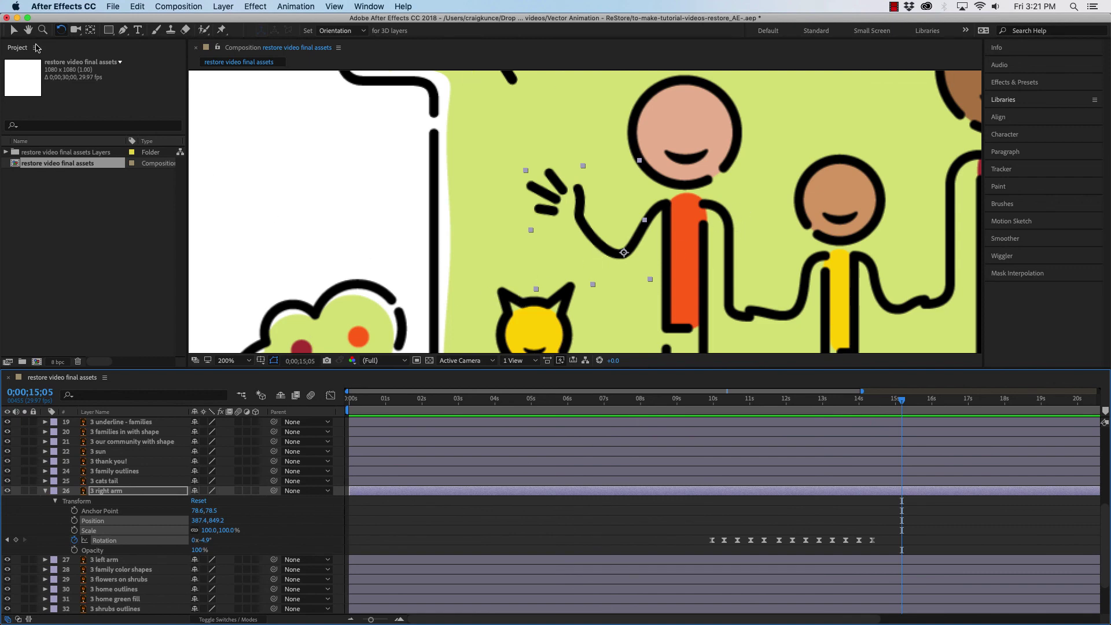
Pan the composition view across to the cat and tree, then return to the Selection tool.
click(28, 29)
drag(962, 183, 631, 198)
key(v)
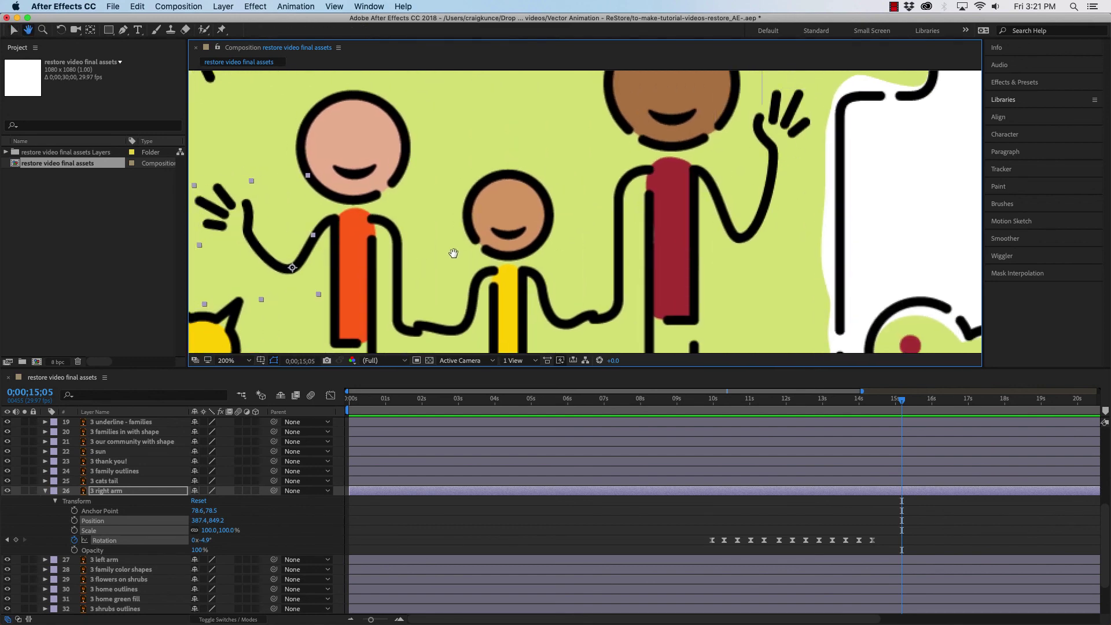
scroll(540, 233, left, 10)
scroll(540, 233, down, 6)
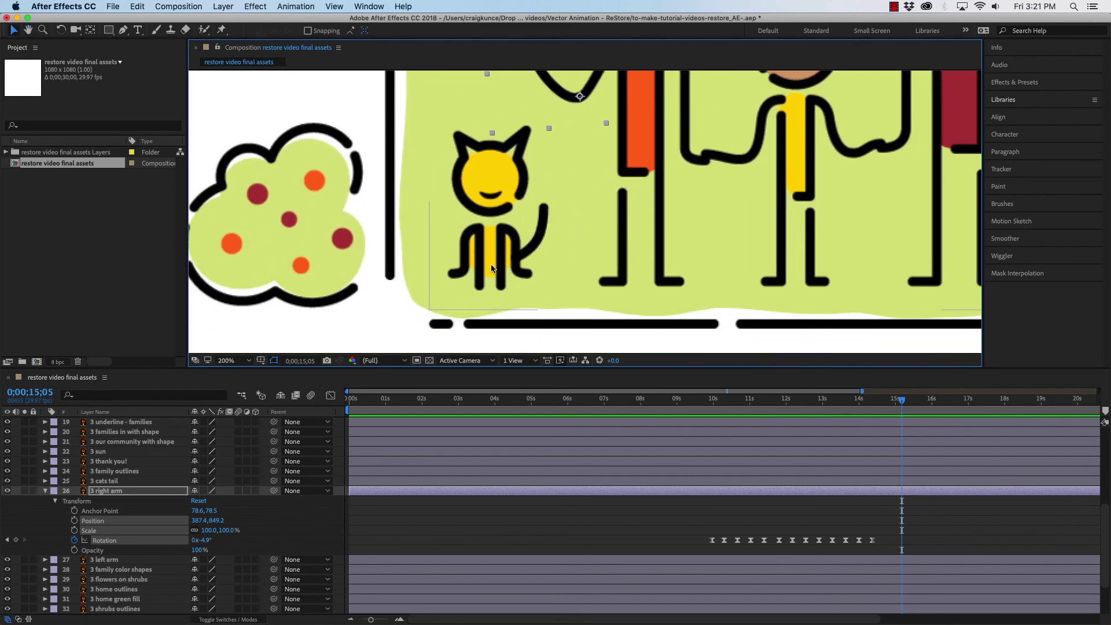